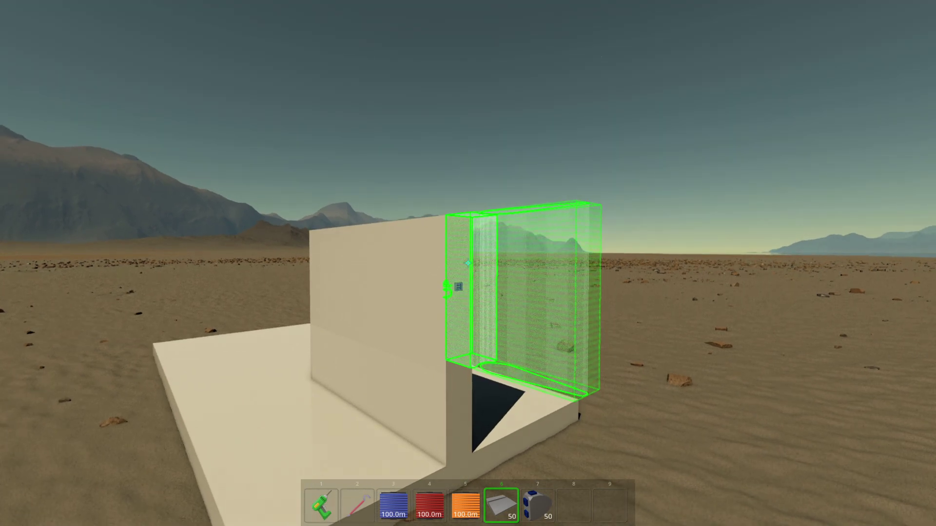
Place two matching ailerons from slot 6 along the wall's edge
left_click(468, 263)
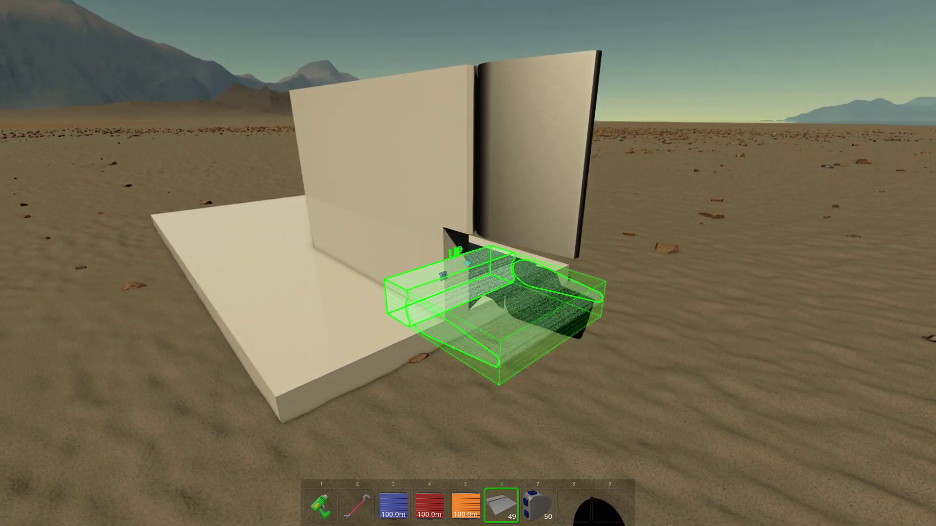
left_click(468, 263)
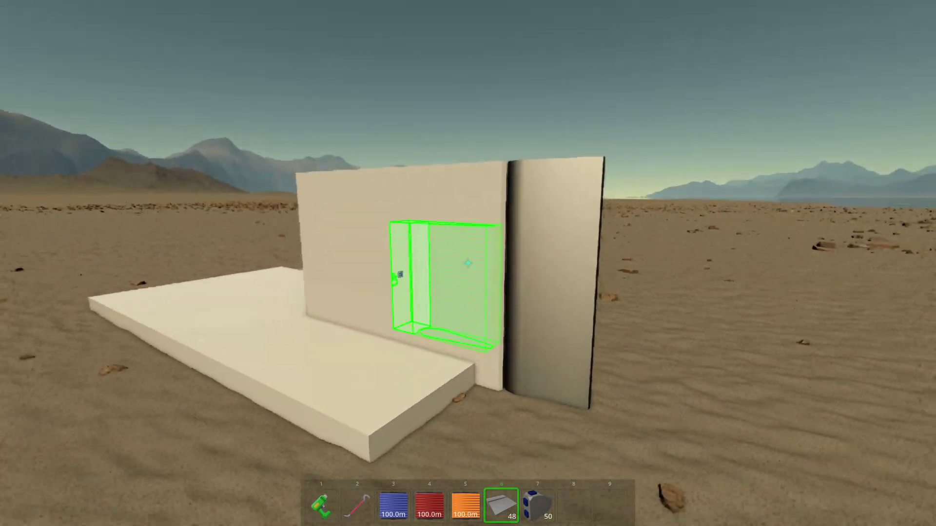
Stop placing ailerons and set the slot-8 throttle lever on the foundation
key("6")
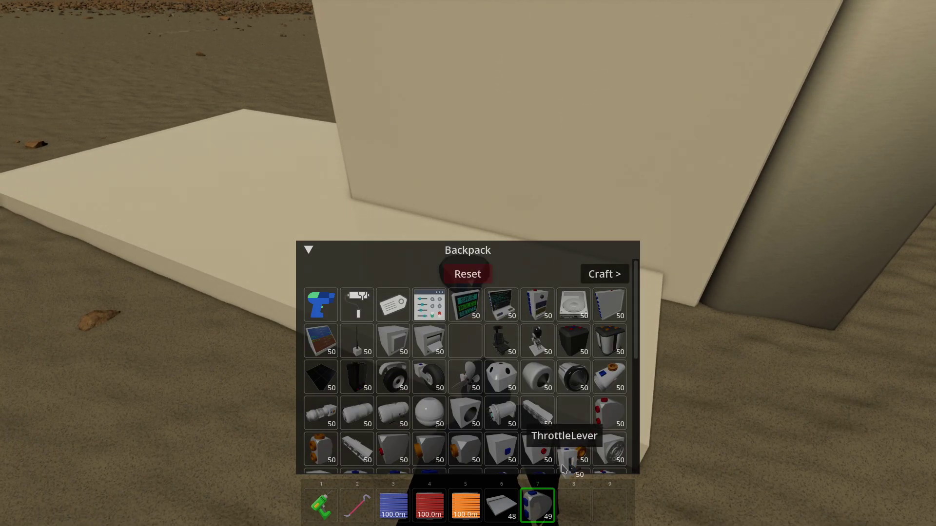
key("8")
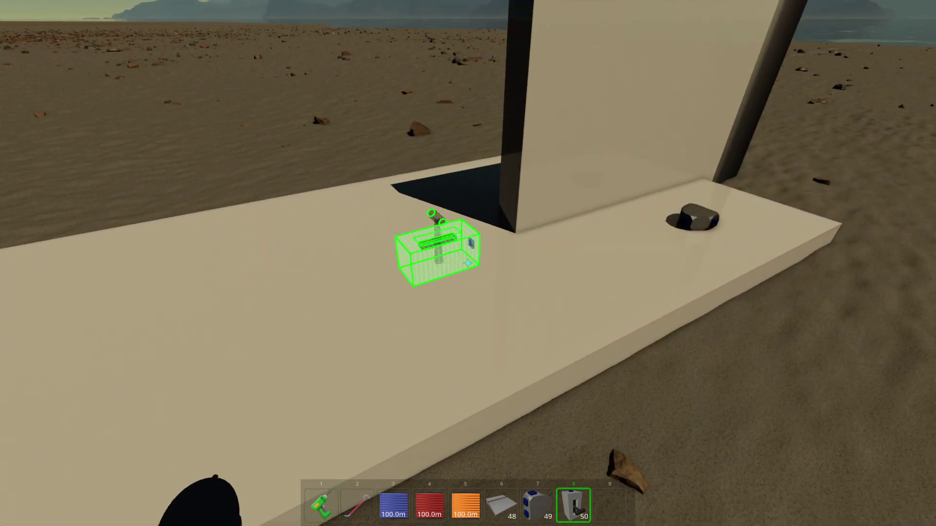
left_click(468, 263)
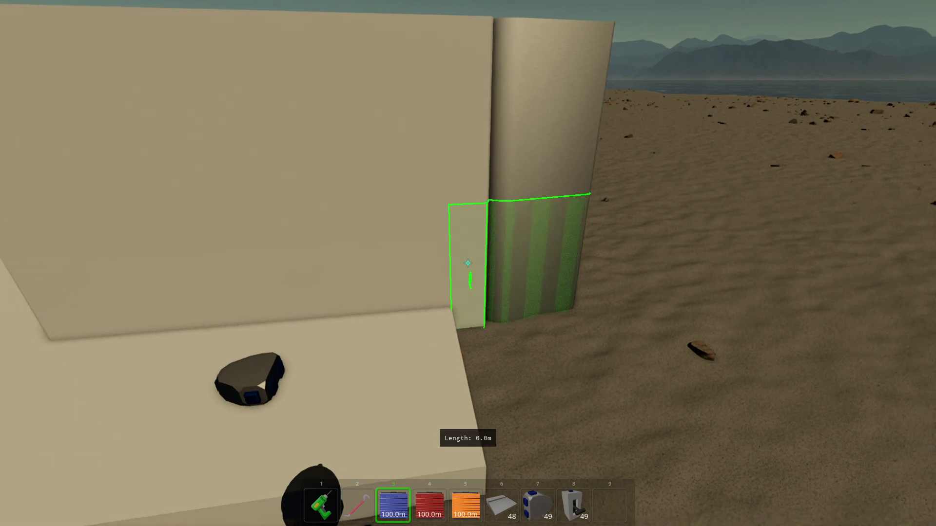
Run wire-spool data cables from each aileron, then the throttle lever, into the junction
left_click(468, 264)
left_click(468, 263)
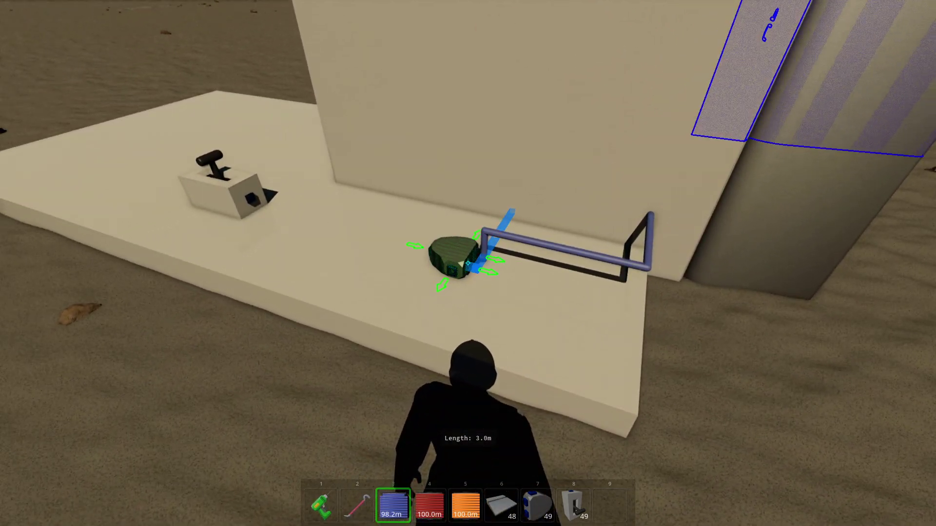
left_click(467, 263)
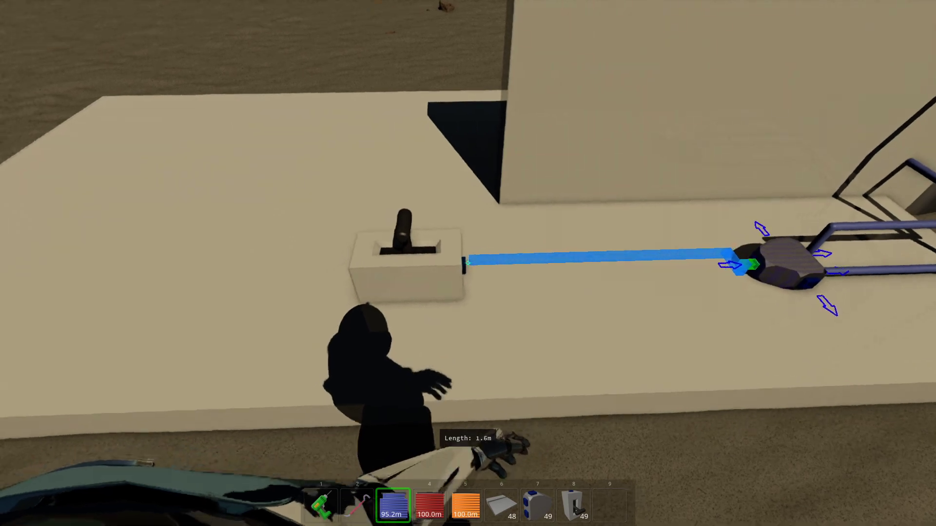
left_click(467, 263)
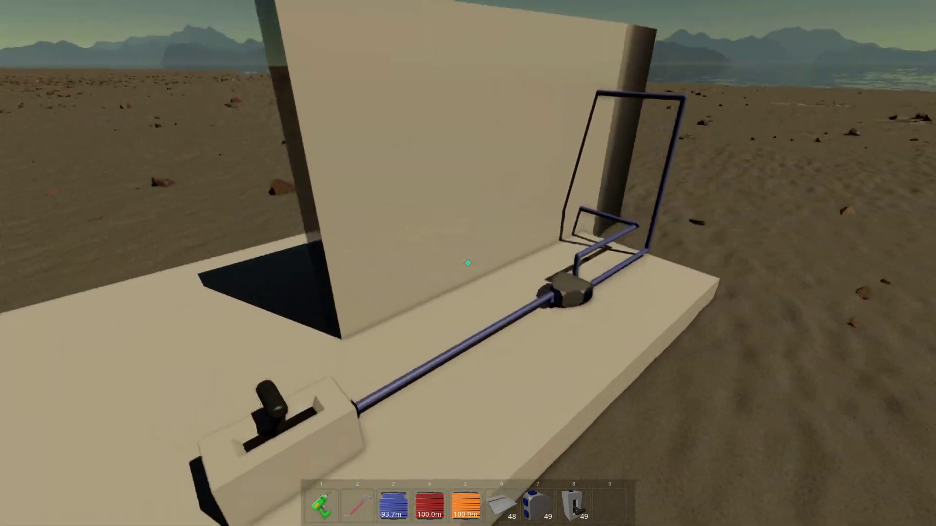